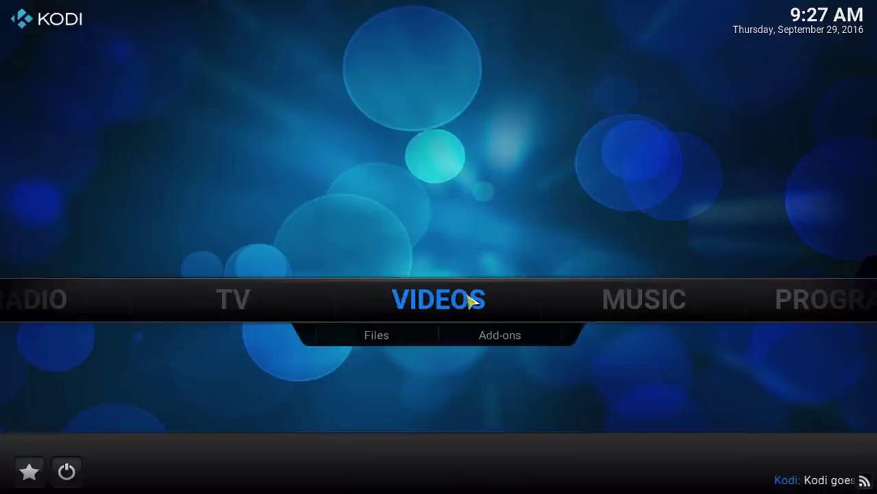
Open the ECHO Wizard add-on from Programs to list its 38 installable add-ons.
key("Right")
key("Right")
key("Right")
key("Left")
key("Return")
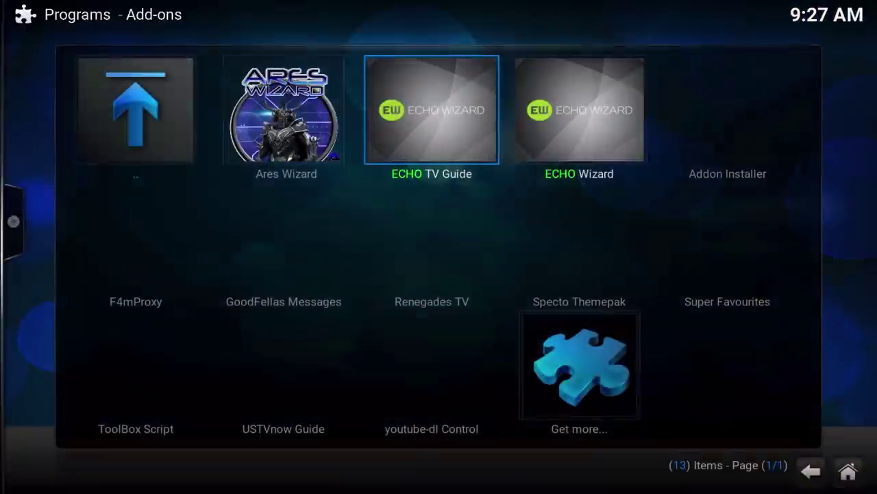
key("Right")
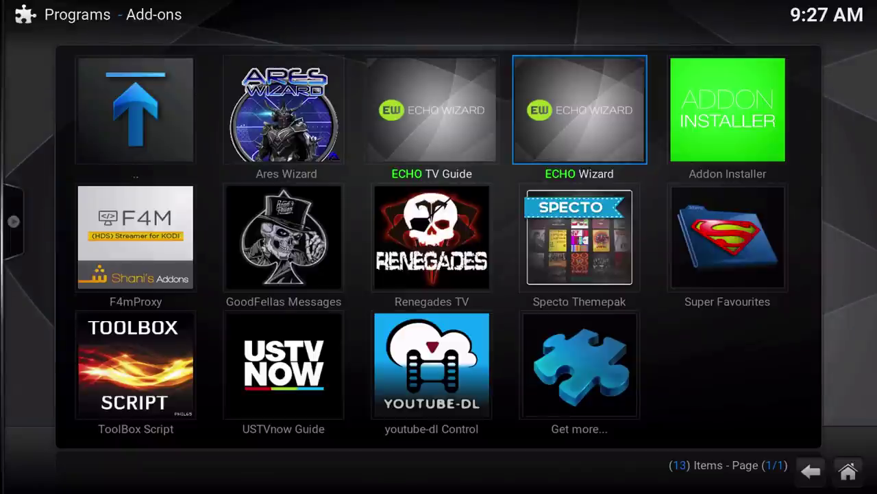
key("Return")
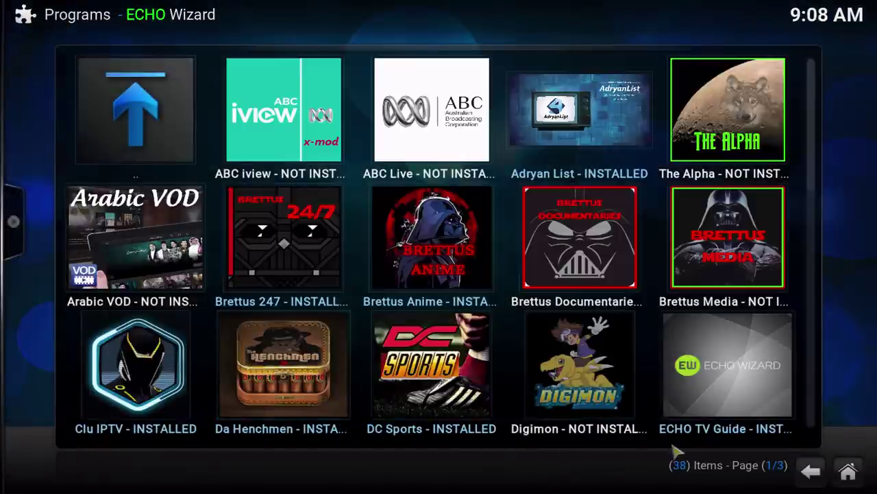
Check that ECHO TV Guide is installed, decline uninstalling it, and return to the add-ons list.
left_click(705, 397)
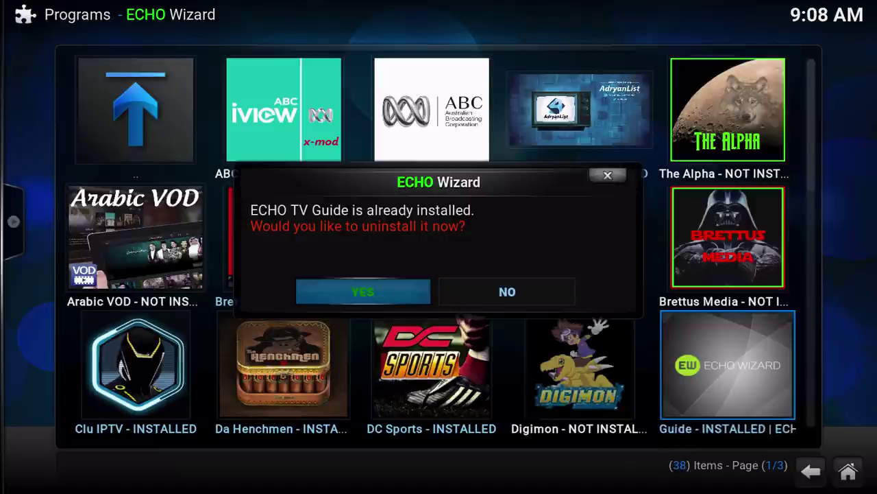
key("Return")
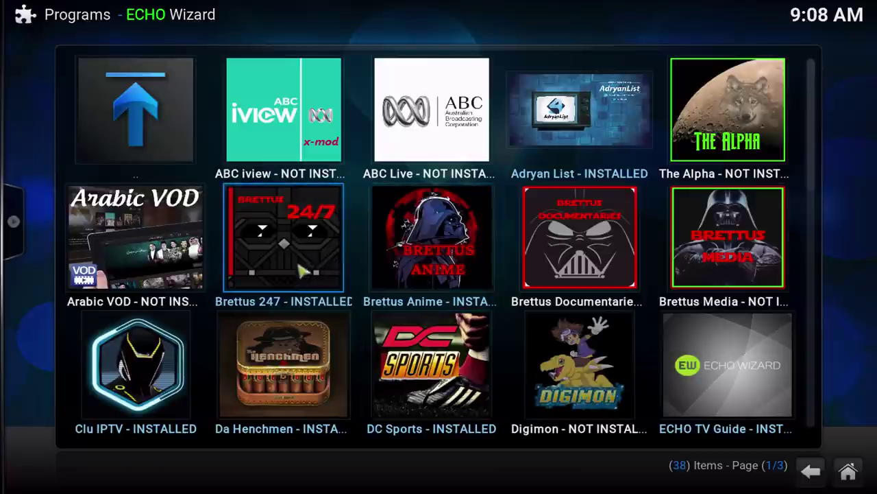
key("BackSpace")
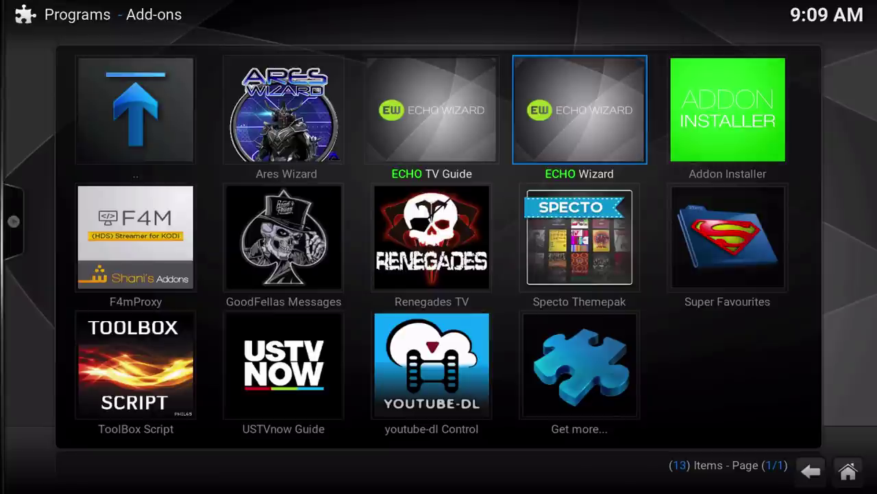
Open ECHO TV Guide settings from the ECHO TV Guide tile's context menu.
key("Left")
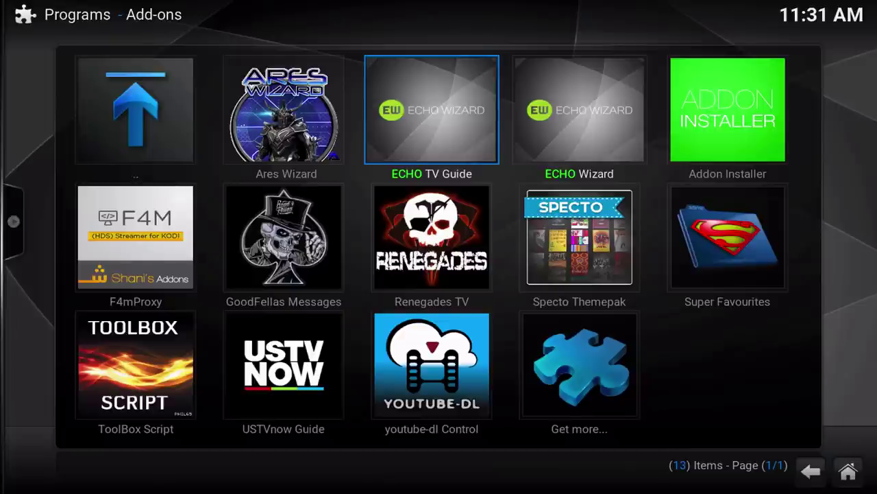
key("c")
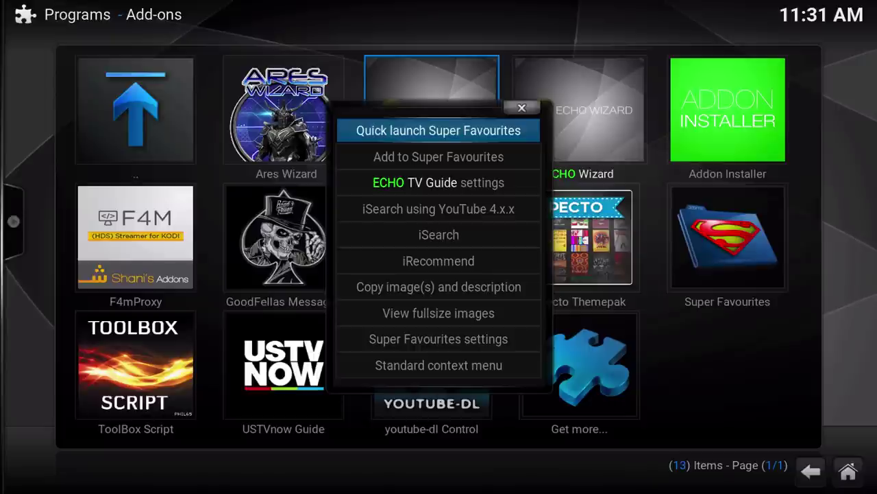
key("Down")
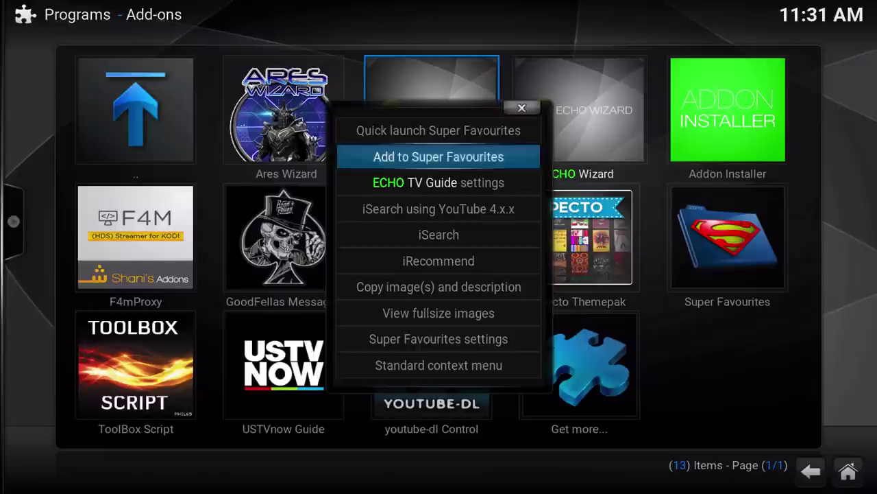
key("Down")
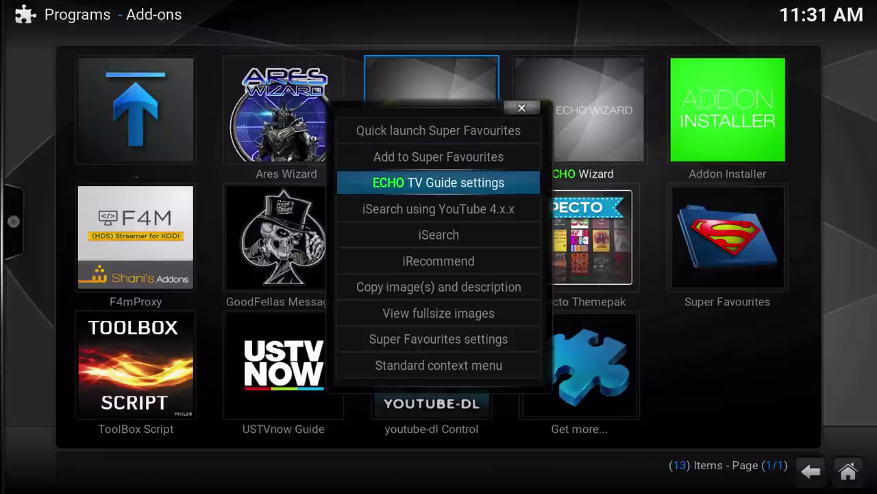
key("Return")
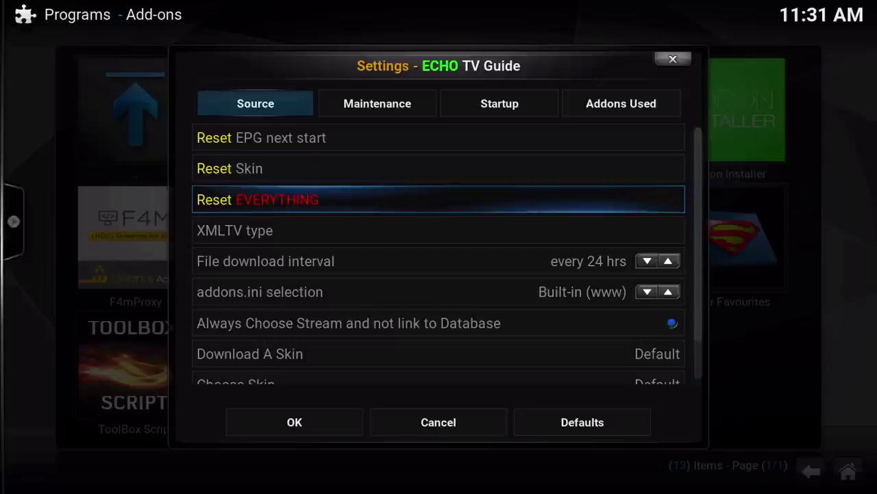
Set the XMLTV type on the Source tab to STANDARD GUIDE.
left_click(267, 232)
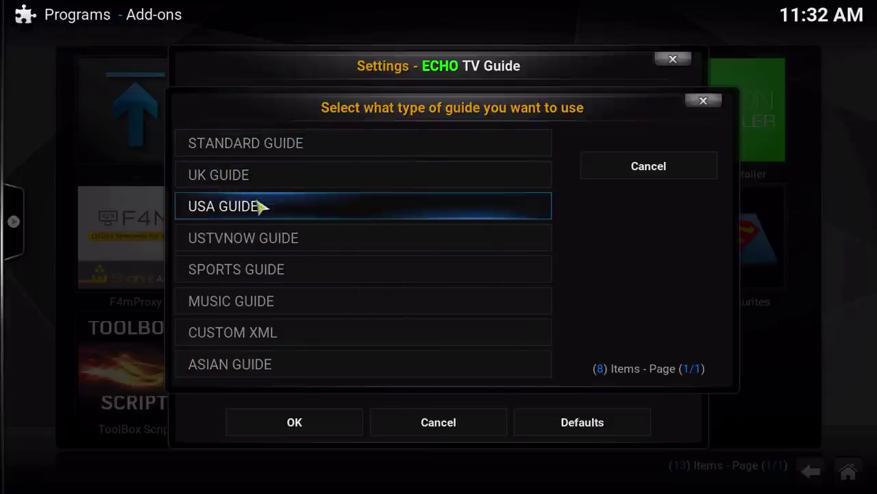
left_click(256, 154)
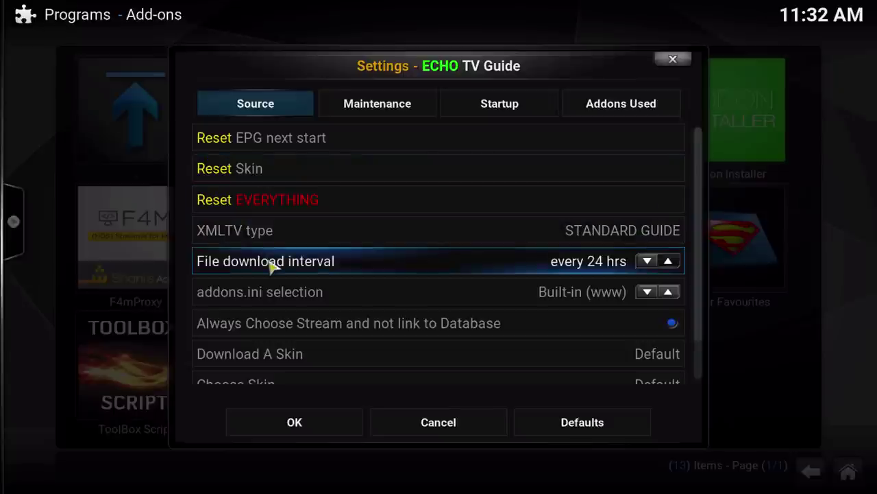
Leave file download interval at every 24 hrs, set addons.ini selection to Custom File, then view Maintenance.
key("Right")
left_click(677, 262)
left_click(678, 262)
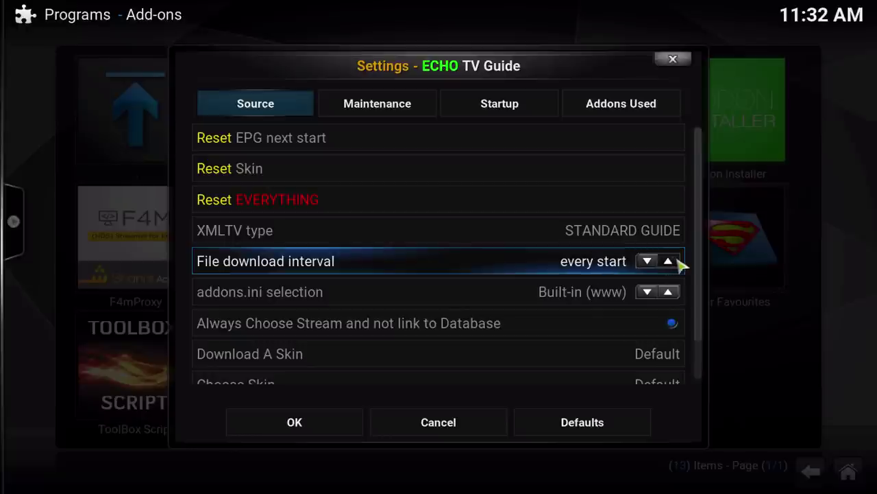
left_click(669, 261)
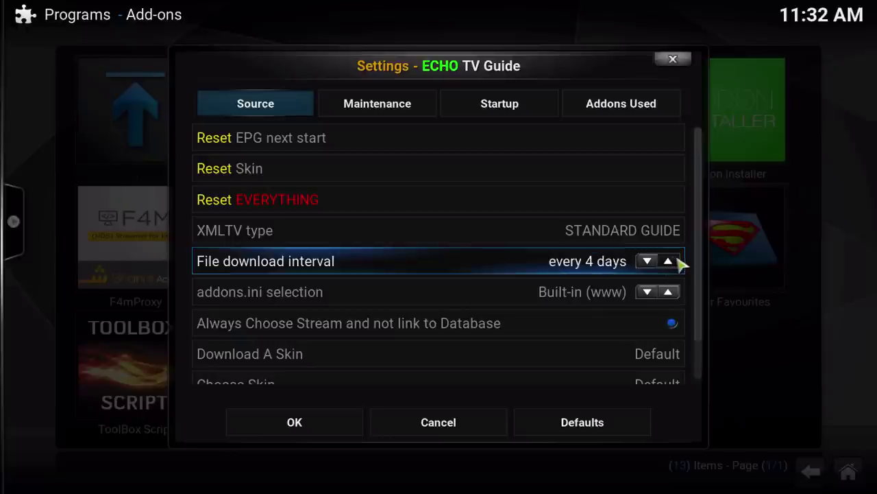
left_click(669, 261)
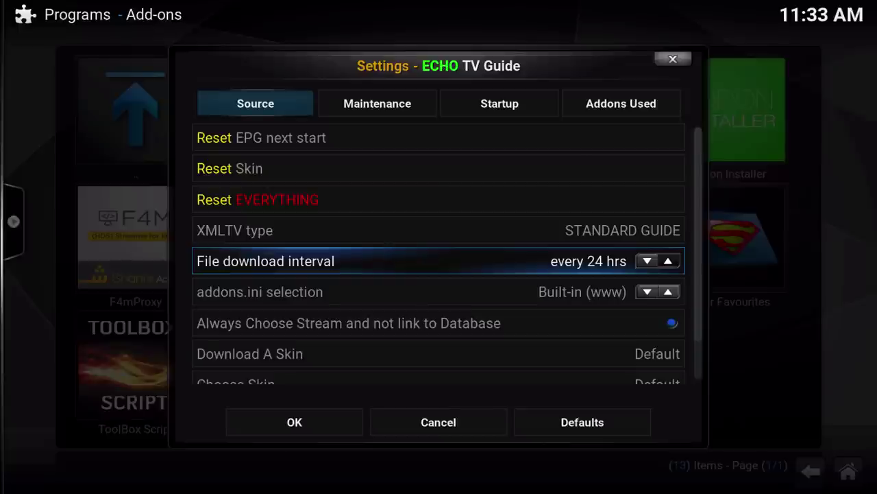
left_click(668, 291)
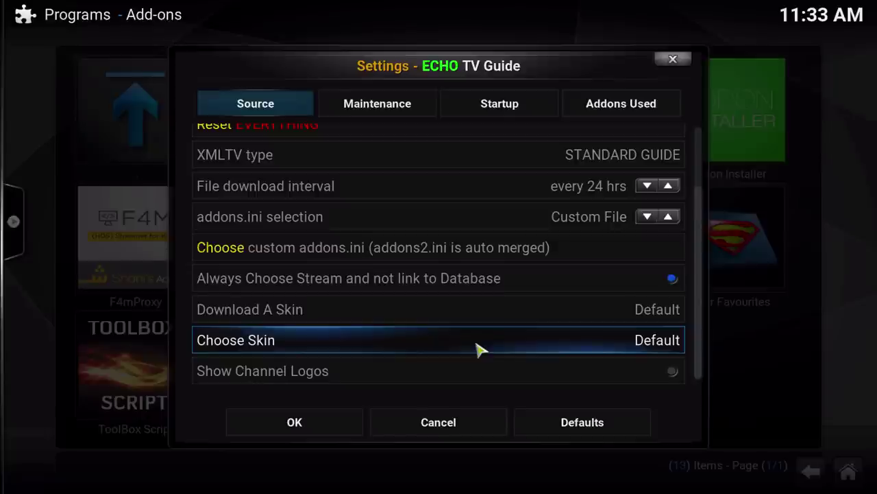
left_click(377, 110)
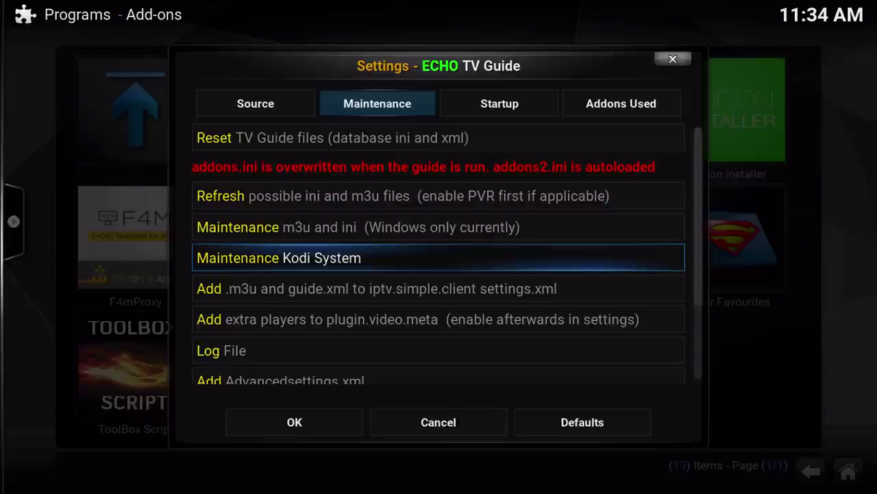
Clean the Kodi cache under Maintenance Kodi System, then switch to the Startup settings.
left_click(350, 268)
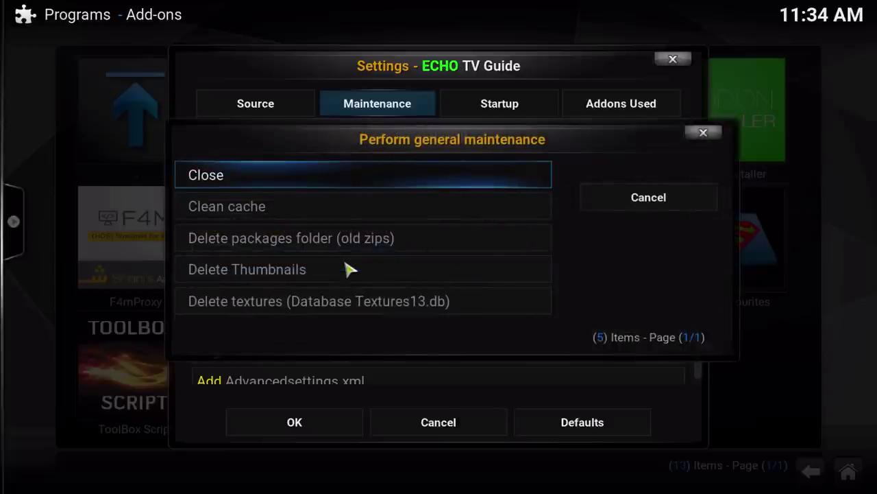
left_click(362, 206)
left_click(488, 109)
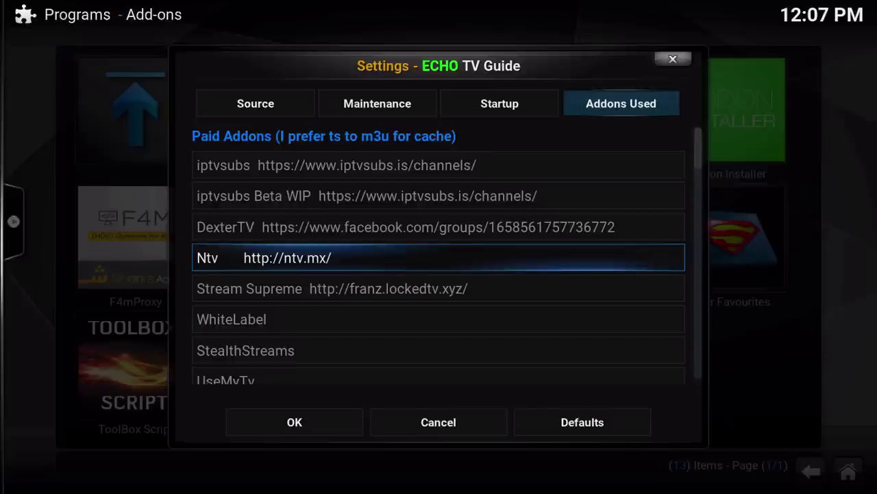
Browse the paid and free-and-stable add-ons in the Addons Used list, down to UKTVNow.
key("Down")
key("Down")
key("Down")
key("Down")
key("Down")
key("Down")
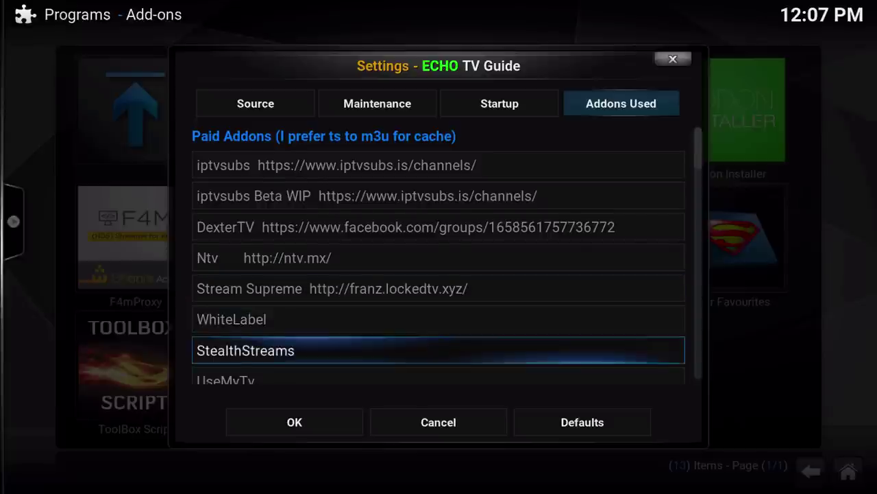
key("Down")
key("Down")
key("Down")
key("Down")
key("Down")
key("Down")
key("Down")
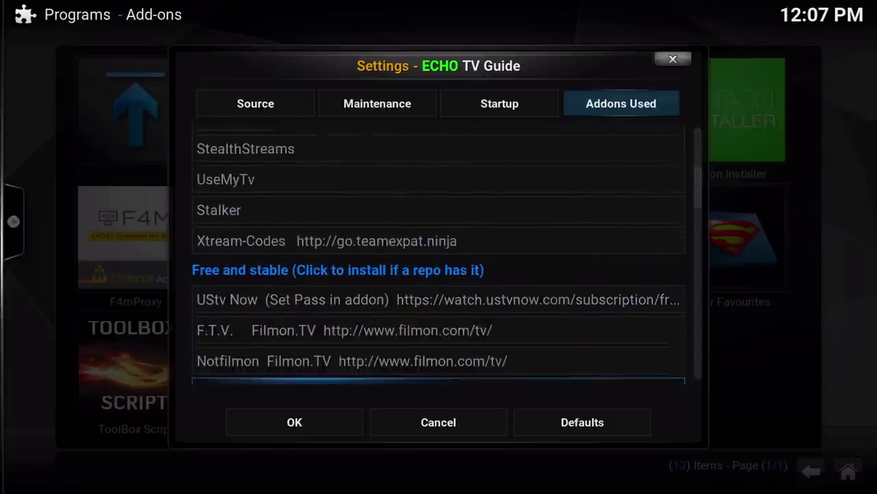
key("Down")
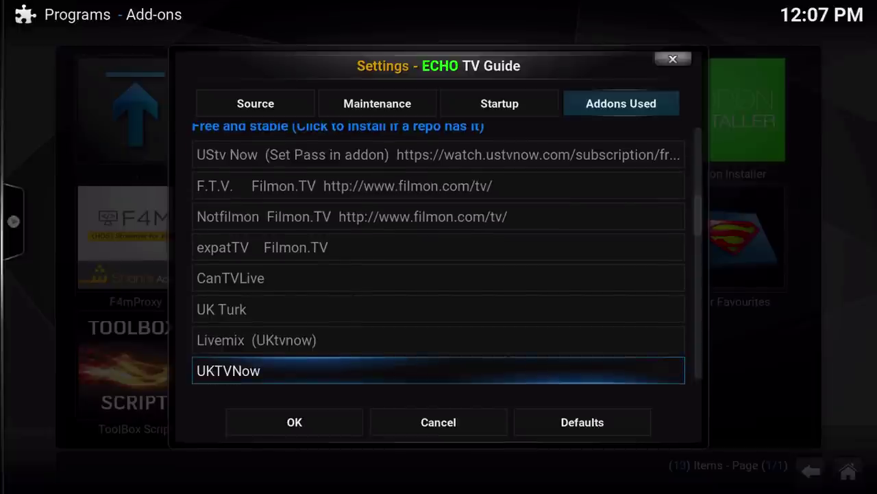
key("Up")
key("Up")
key("Up")
key("Up")
key("Up")
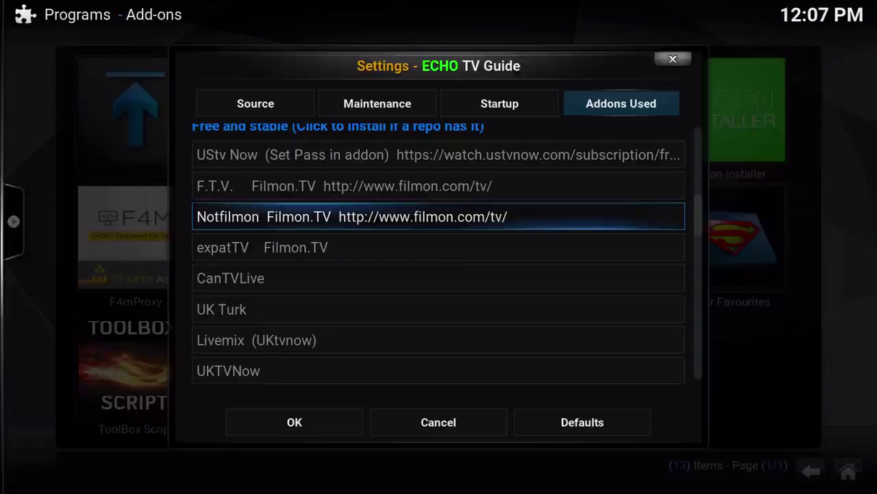
key("Down")
key("Down")
key("Down")
key("Down")
key("Down")
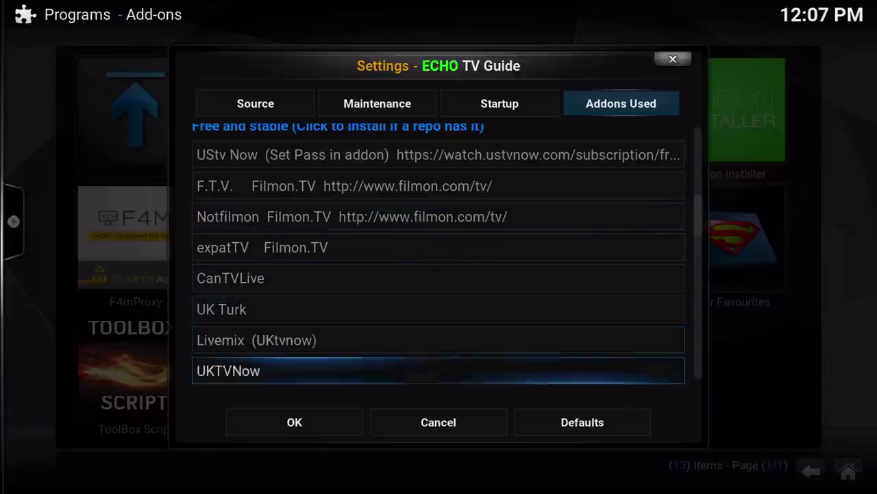
Browse the special and free add-ons, including Channelpear, Bulldogstreams, AK-47 and Adriansports.
scroll(546, 262, "down", 3)
key("Down")
key("Down")
key("Down")
key("Down")
key("Down")
key("Down")
key("Down")
key("Down")
key("Down")
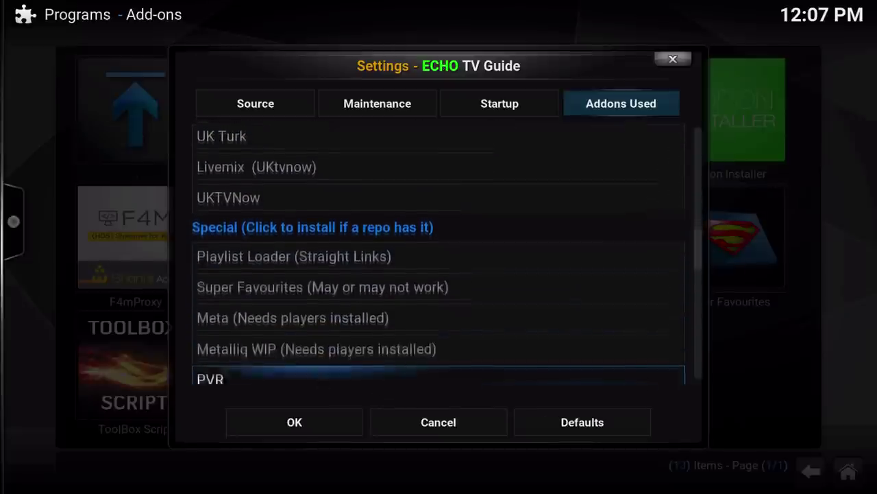
key("Down")
key("Down")
key("Down")
key("Down")
key("Down")
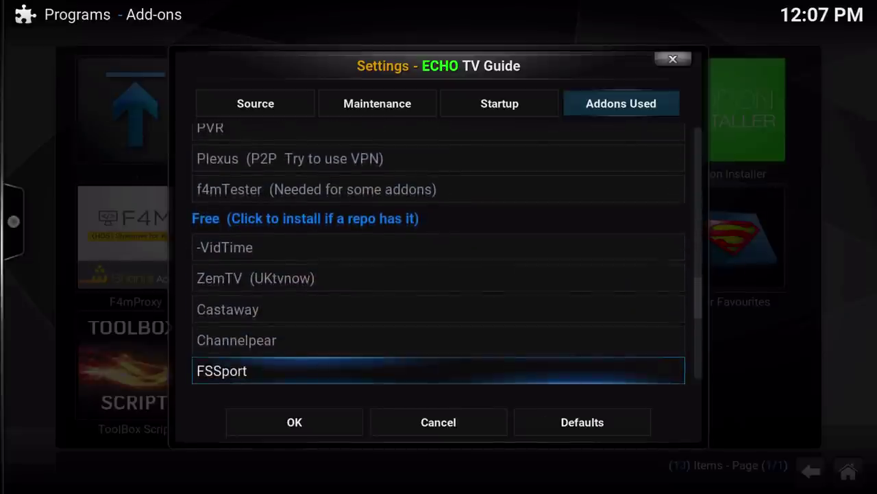
key("Down")
key("Down")
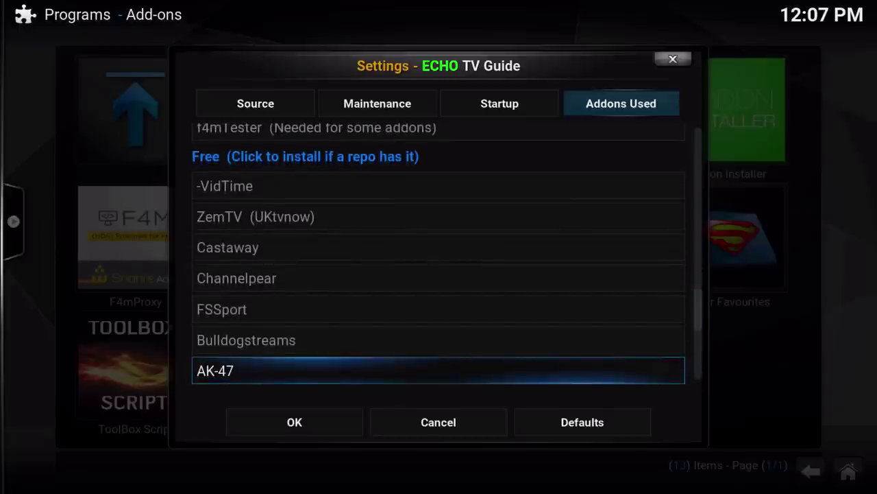
key("Down")
key("Up")
key("Up")
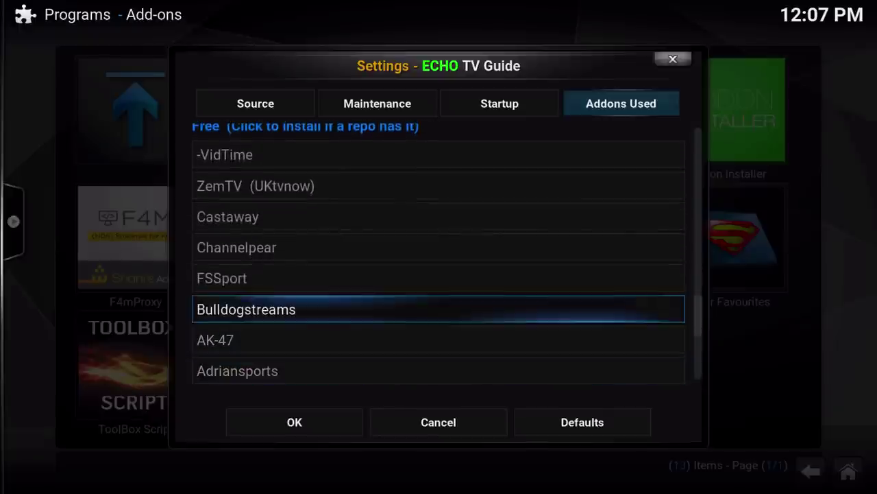
key("Up")
key("Up")
key("Up")
key("Up")
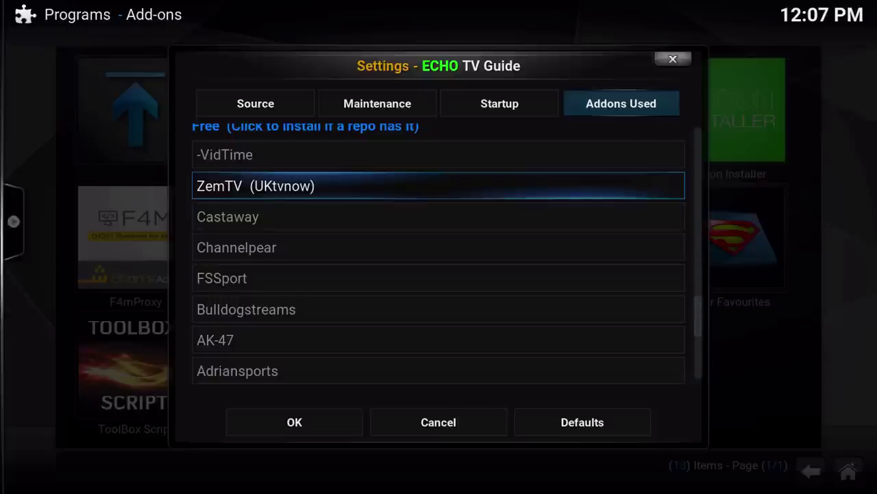
key("Down")
key("Down")
key("Down")
key("Down")
key("Down")
key("Down")
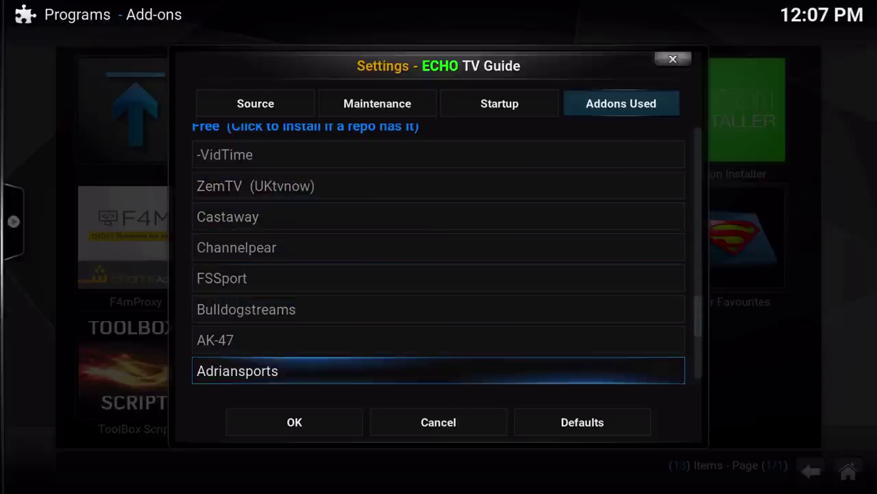